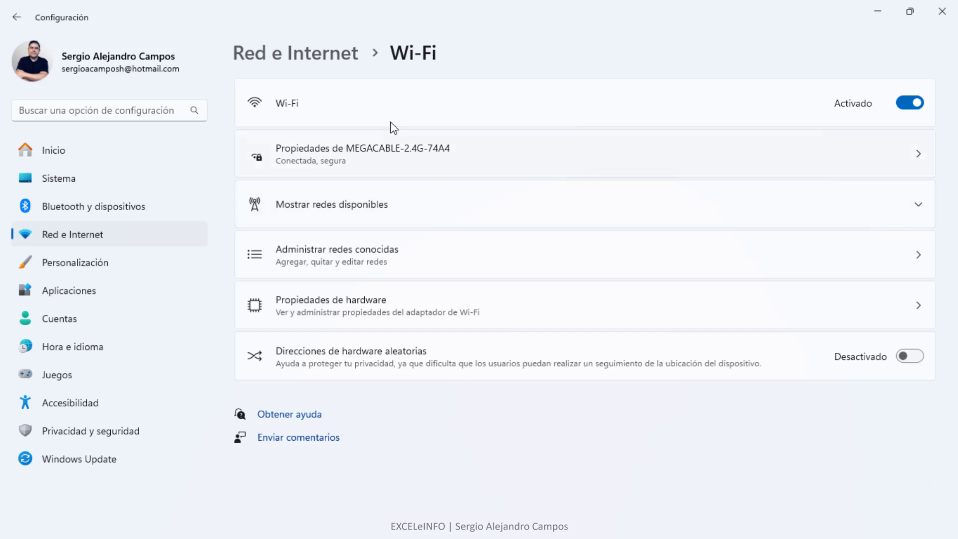
Step: Open the connected Wi-Fi network's advanced security properties and reveal the characters of its network security key
{"action": "left_click", "coordinate": [388, 156]}
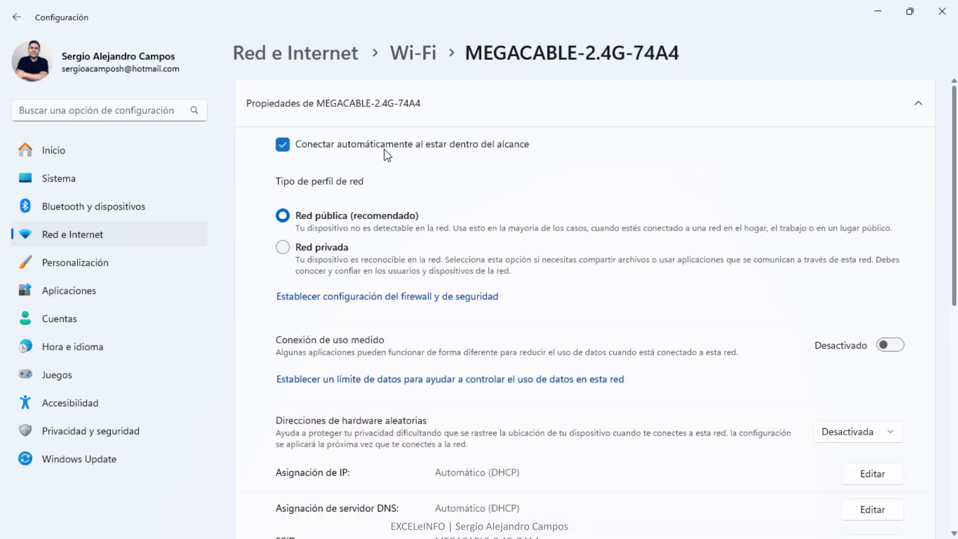
{"action": "scroll", "coordinate": [387, 156], "scroll_direction": "down", "scroll_amount": 10}
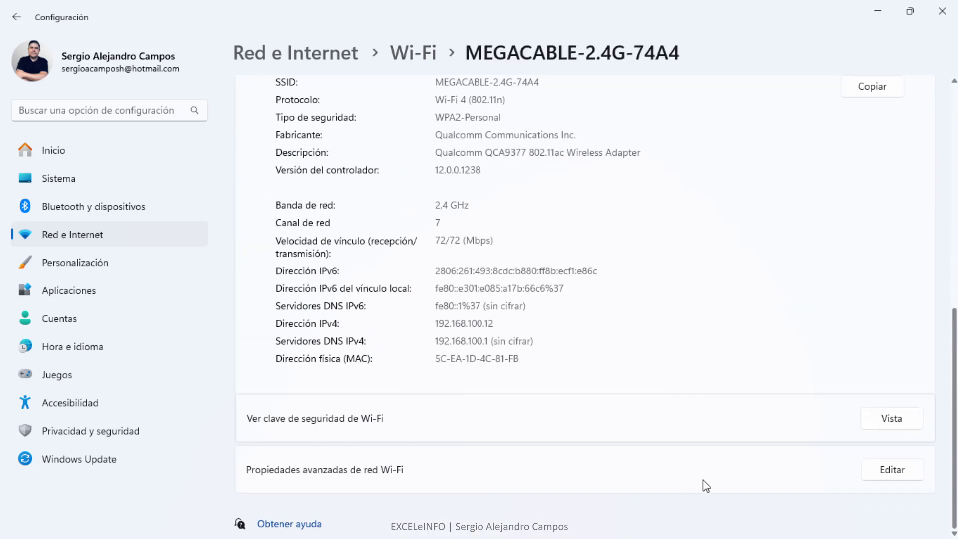
{"action": "left_click", "coordinate": [874, 472]}
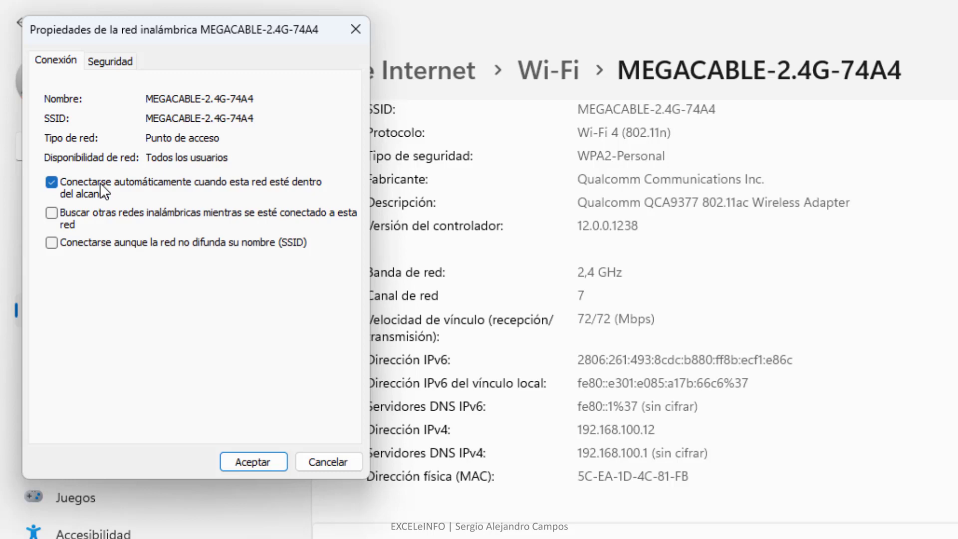
{"action": "left_click", "coordinate": [114, 59]}
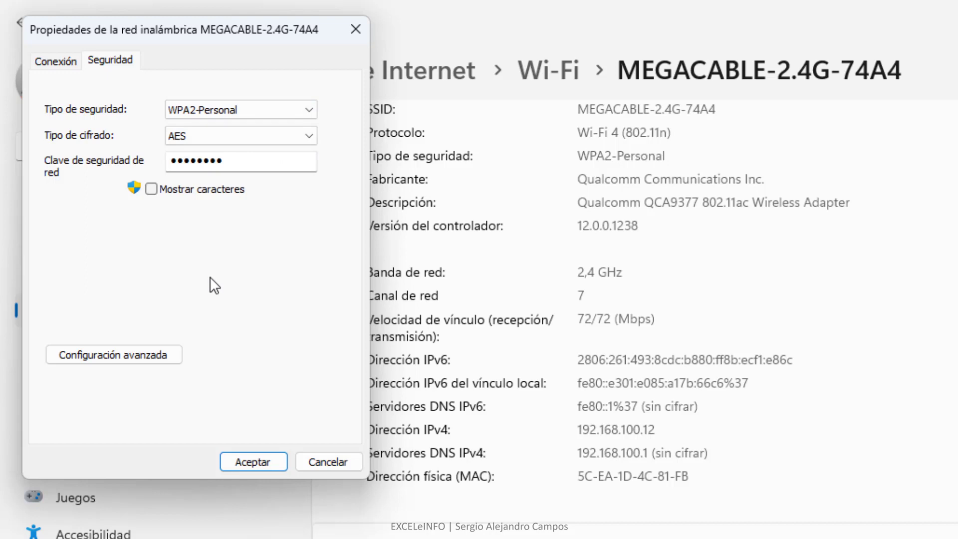
{"action": "left_click", "coordinate": [176, 190]}
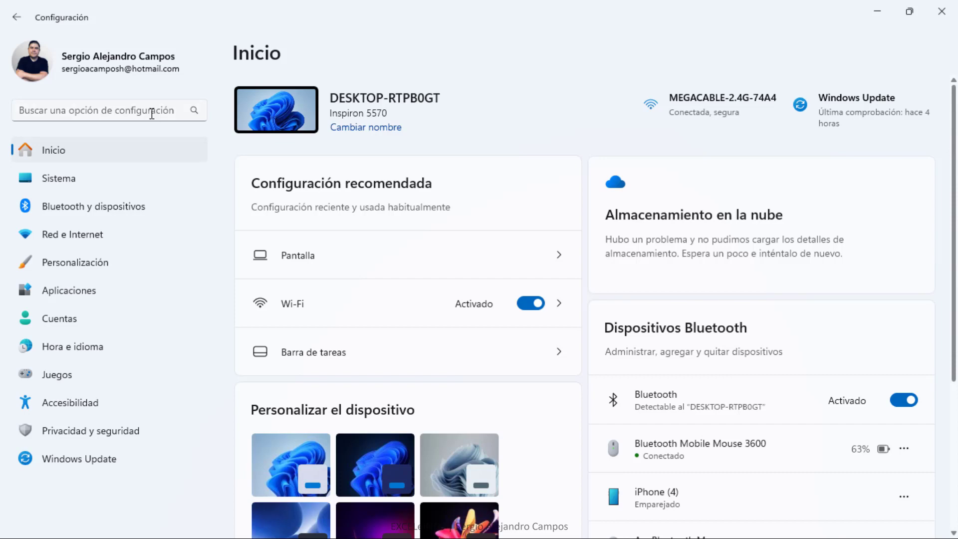
Step: Check the durations available for pausing updates in Windows Update
{"action": "left_click", "coordinate": [120, 462]}
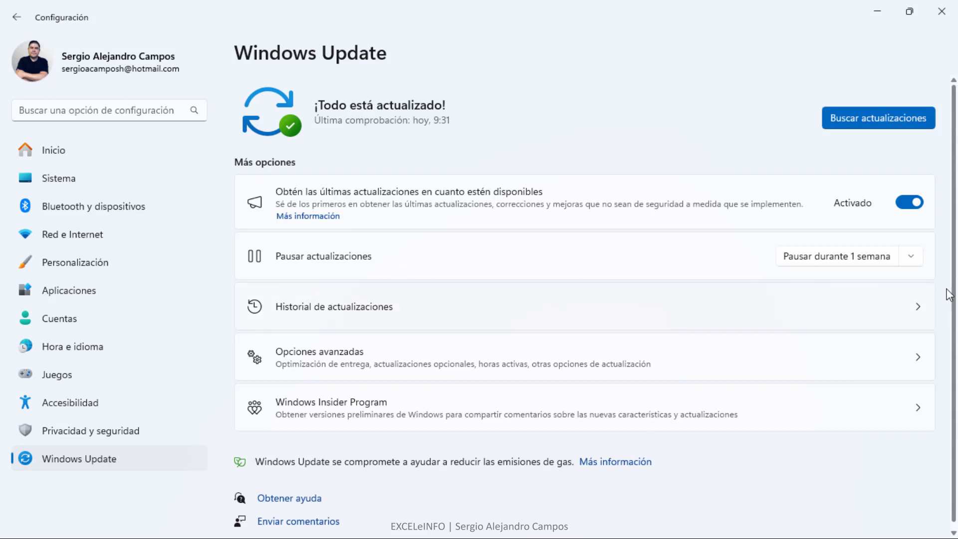
{"action": "left_click", "coordinate": [914, 255]}
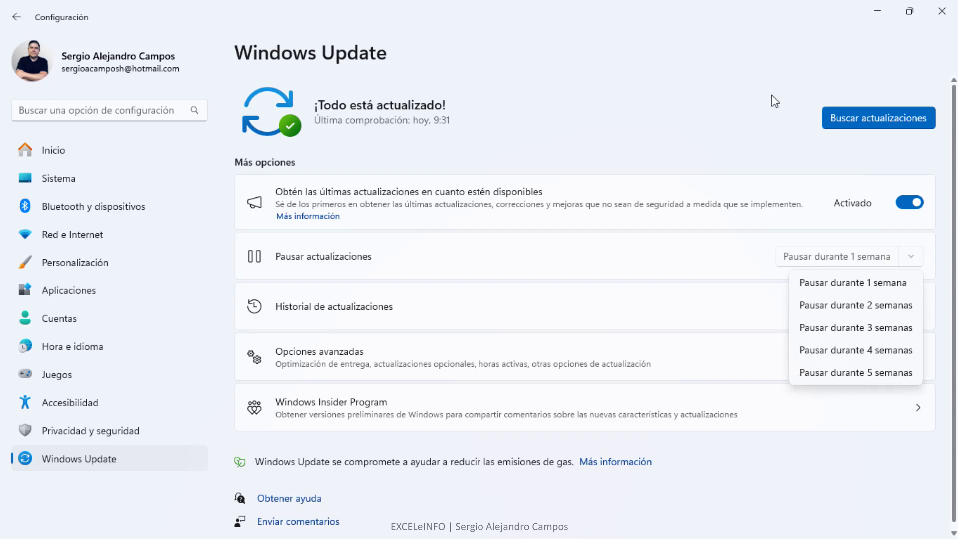
{"action": "left_click", "coordinate": [717, 65]}
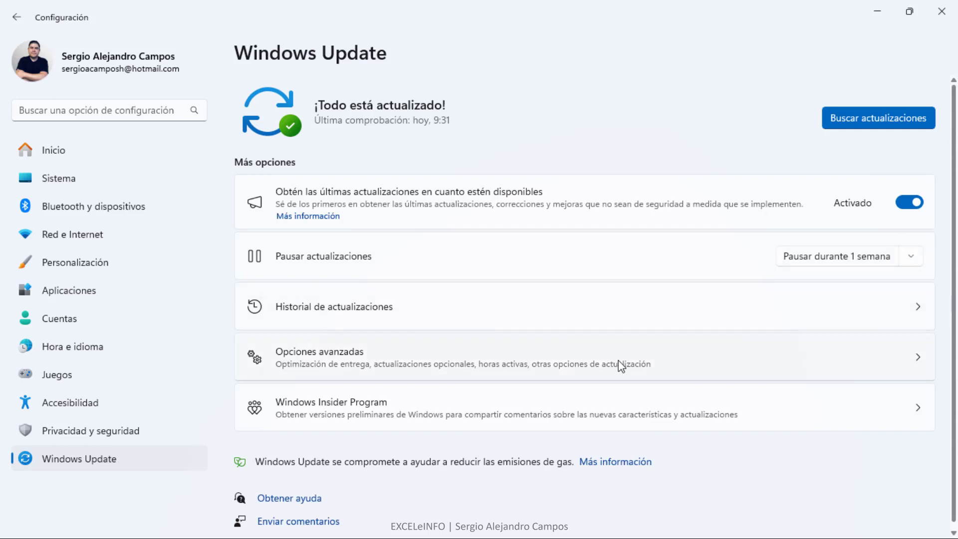
Step: Set the active hours adjustment to Manualmente in the advanced Windows Update options, and return to the main update page
{"action": "left_click", "coordinate": [921, 361]}
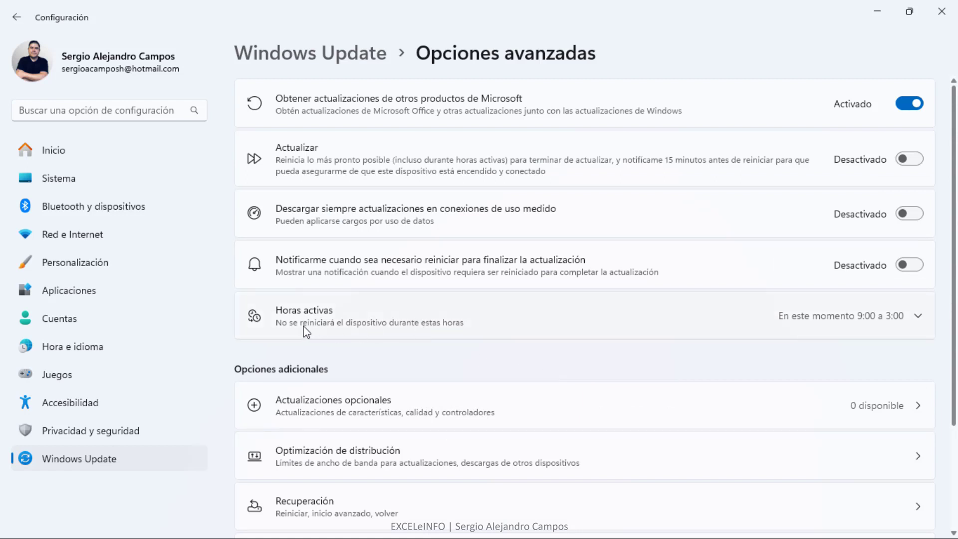
{"action": "left_click", "coordinate": [461, 336]}
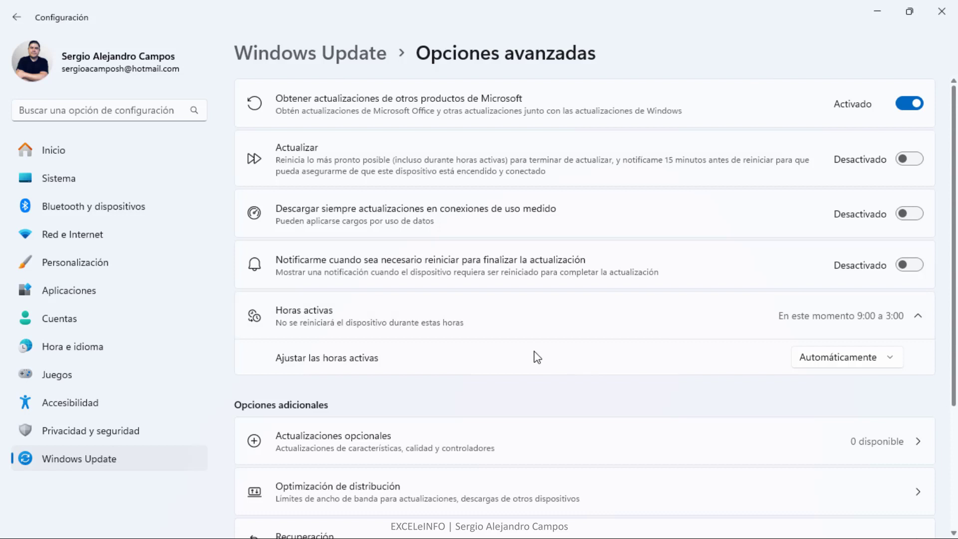
{"action": "left_click", "coordinate": [890, 358]}
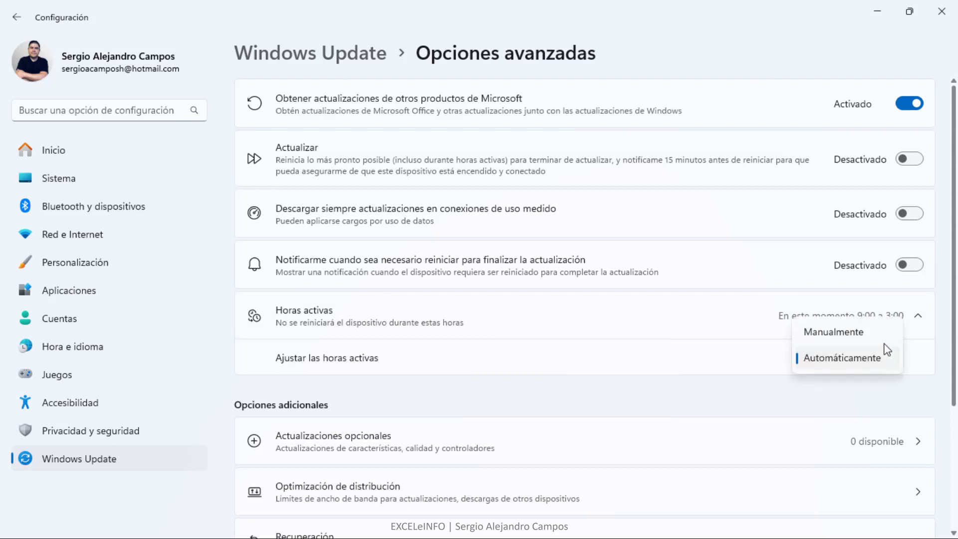
{"action": "left_click", "coordinate": [887, 342]}
{"action": "scroll", "coordinate": [727, 381], "scroll_direction": "down", "scroll_amount": 1}
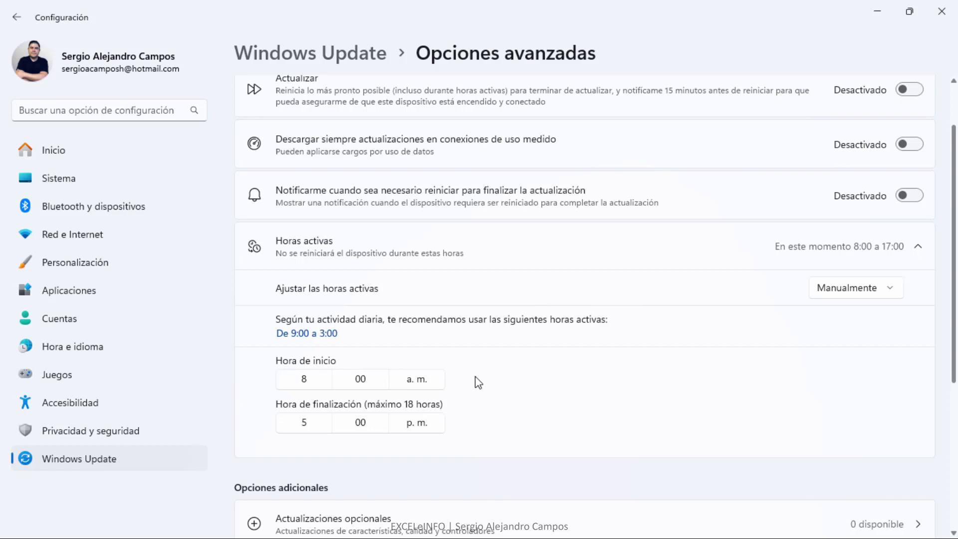
{"action": "key", "text": "alt+Left"}
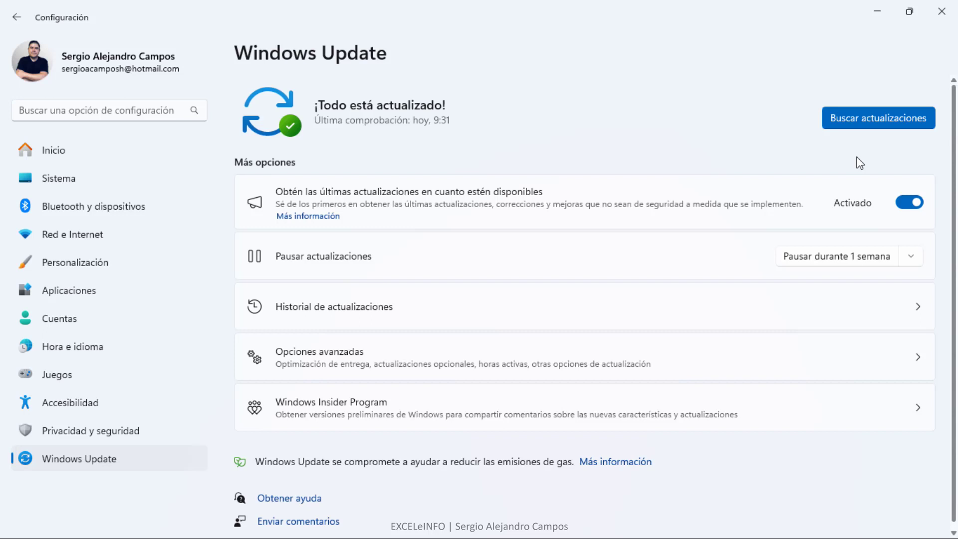
Step: Apply the Activar modo oscuro energy recommendation in the system's power and battery settings
{"action": "left_click", "coordinate": [152, 159]}
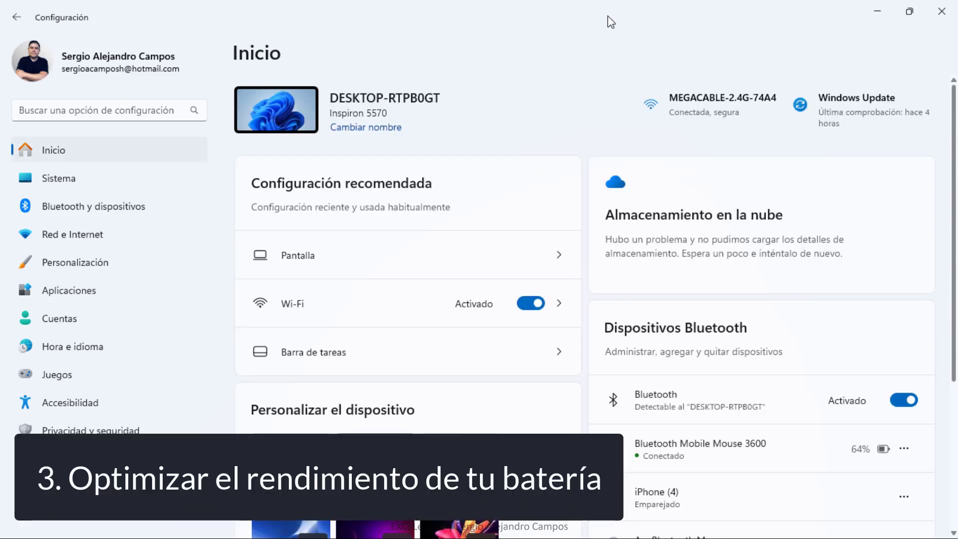
{"action": "left_click", "coordinate": [173, 181]}
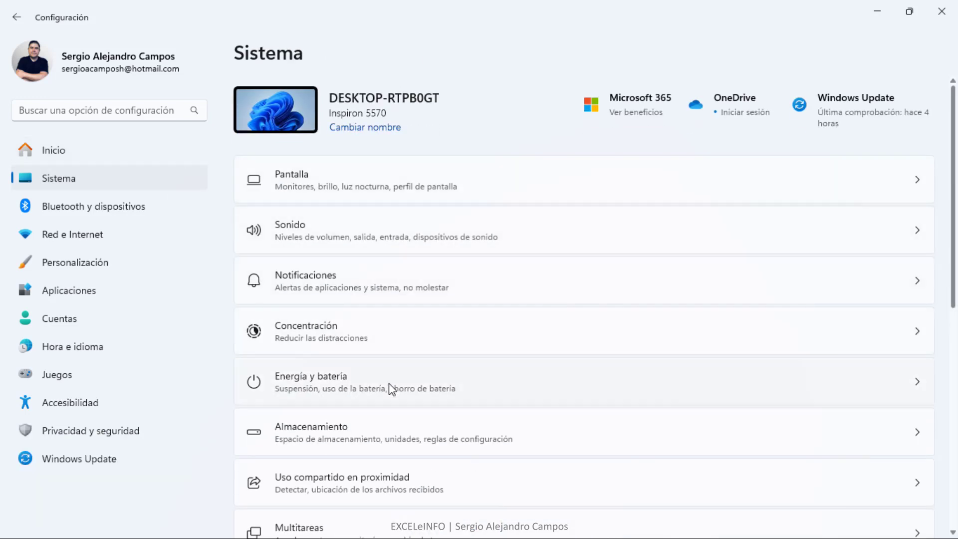
{"action": "left_click", "coordinate": [589, 377]}
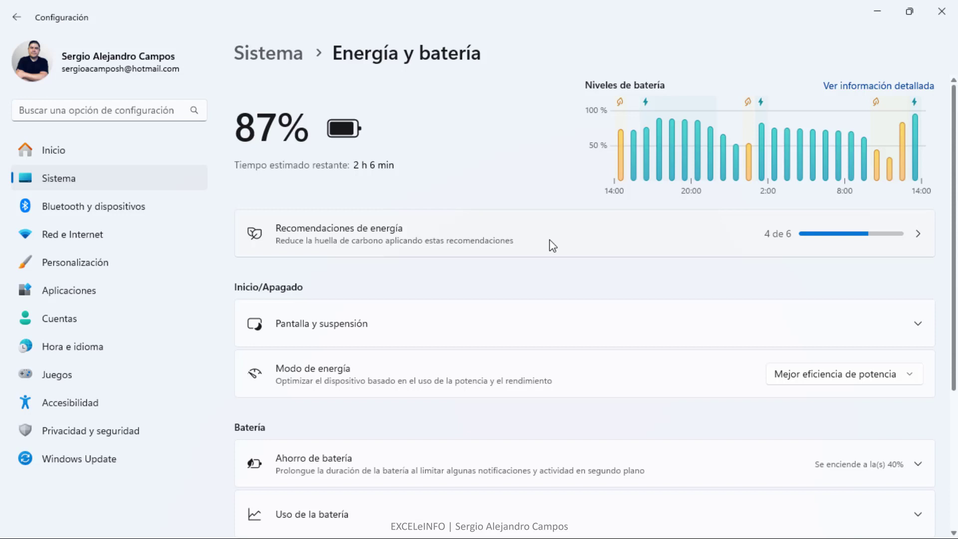
{"action": "left_click", "coordinate": [713, 239]}
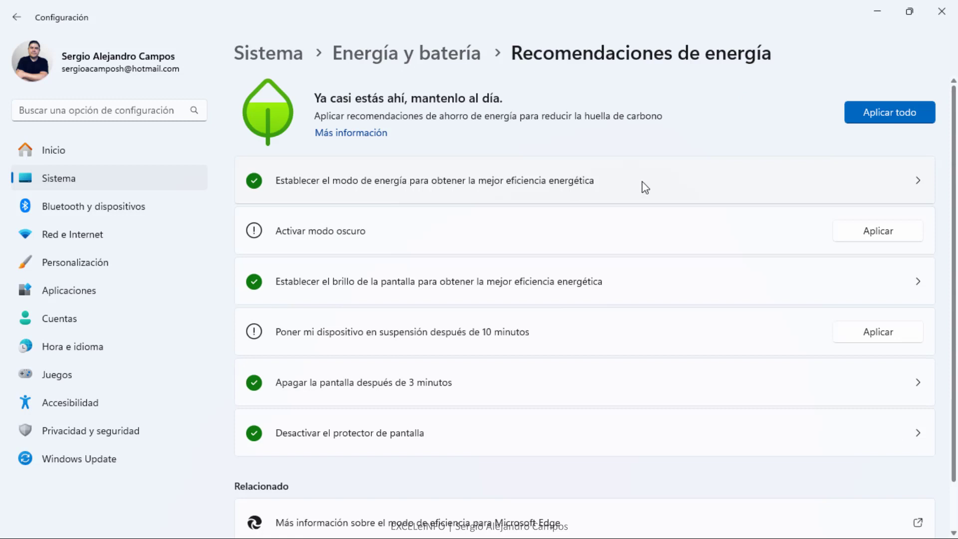
{"action": "key", "text": "alt+Left"}
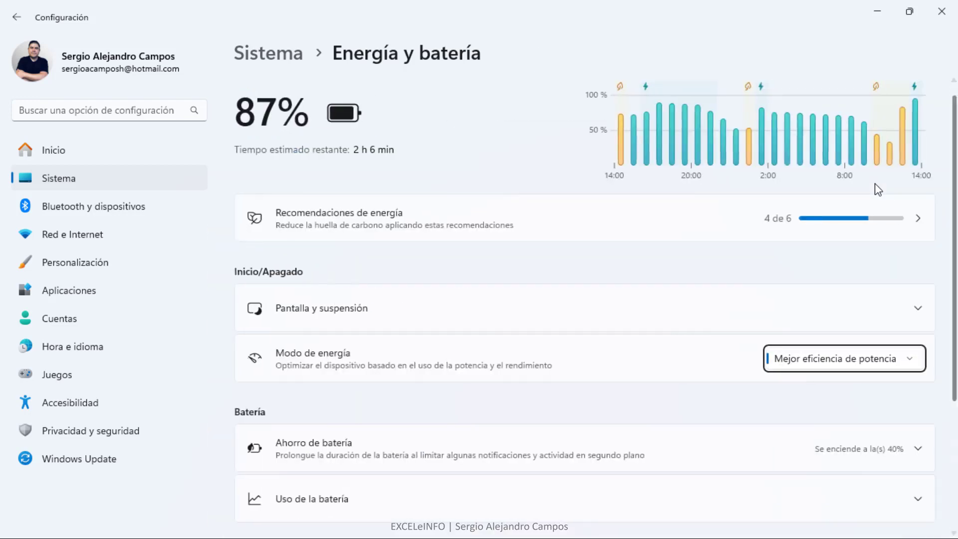
{"action": "left_click", "coordinate": [699, 216]}
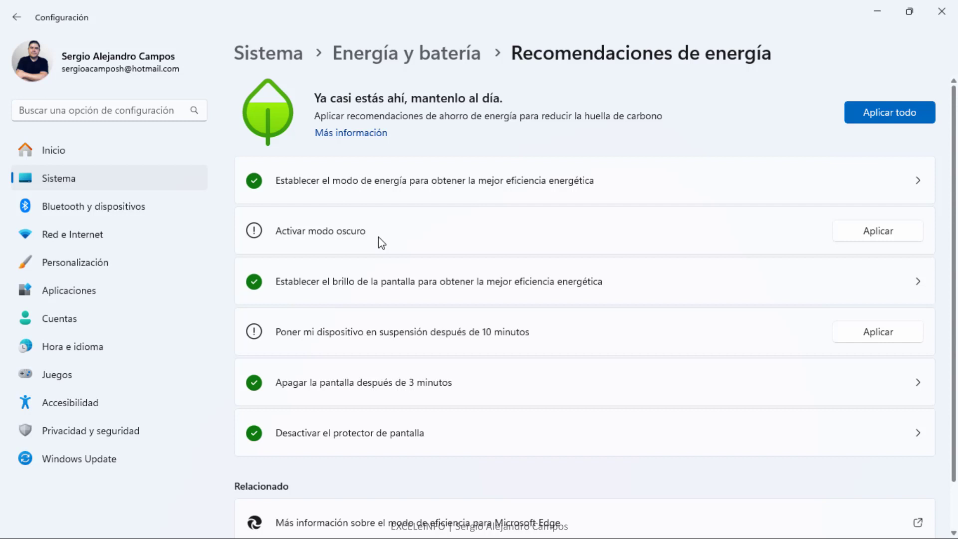
{"action": "left_click", "coordinate": [882, 232]}
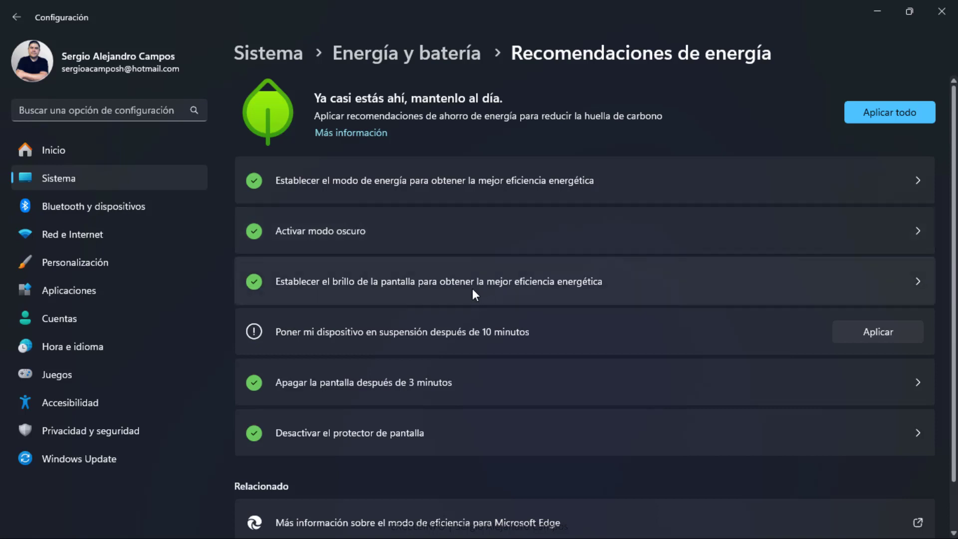
Step: Follow the screen brightness recommendation to the display settings and inspect the brightness slider in the quick settings
{"action": "left_click", "coordinate": [747, 278]}
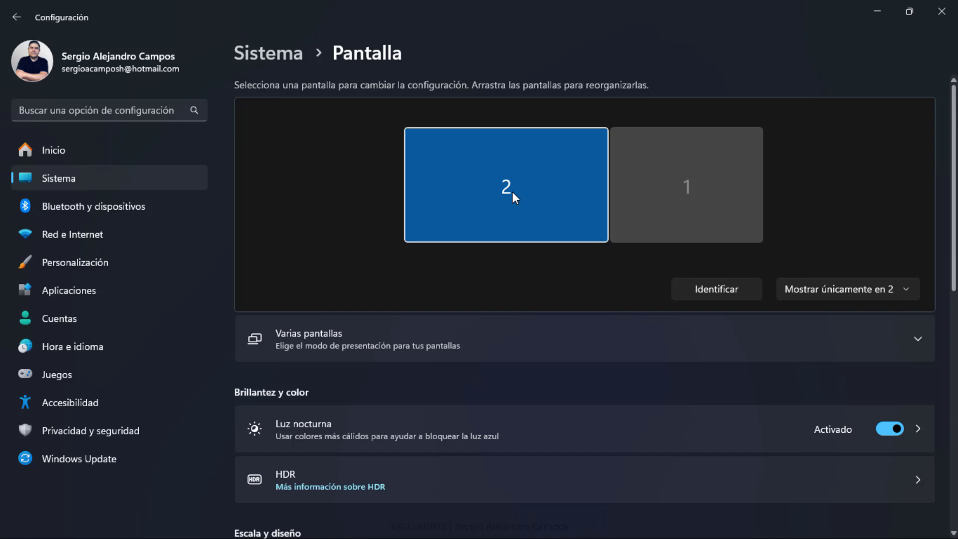
{"action": "scroll", "coordinate": [511, 189], "scroll_direction": "down", "scroll_amount": 5}
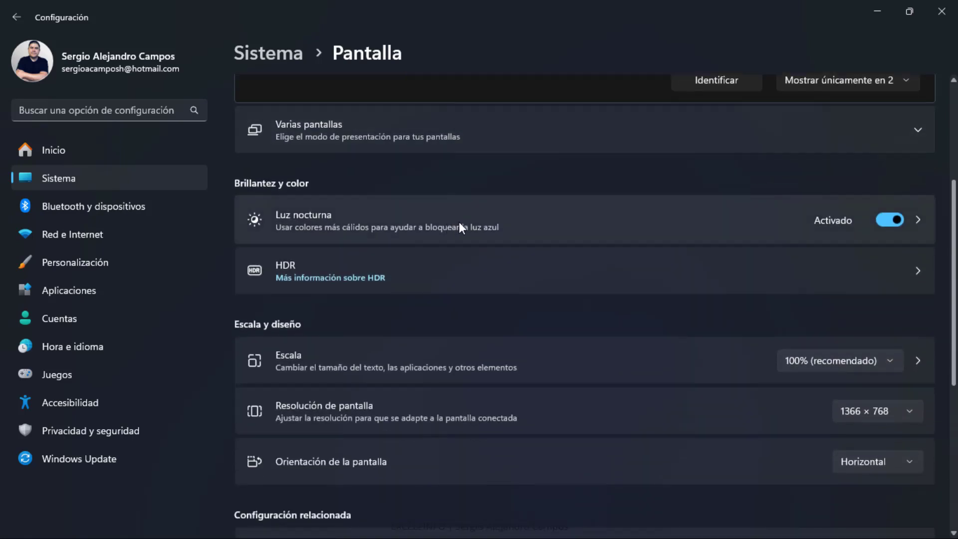
{"action": "scroll", "coordinate": [459, 222], "scroll_direction": "down", "scroll_amount": 2}
{"action": "scroll", "coordinate": [459, 220], "scroll_direction": "up", "scroll_amount": 6}
{"action": "key", "text": "super"}
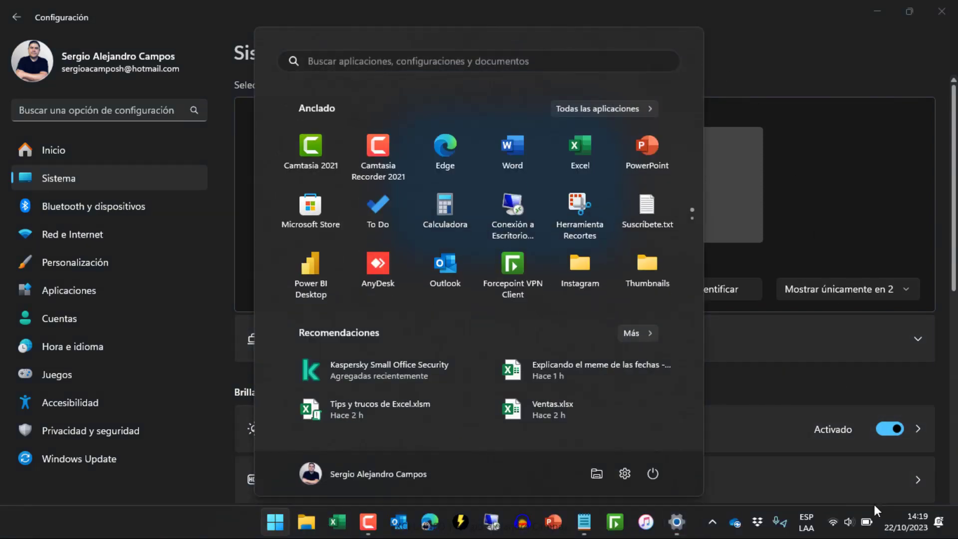
{"action": "left_click", "coordinate": [851, 524]}
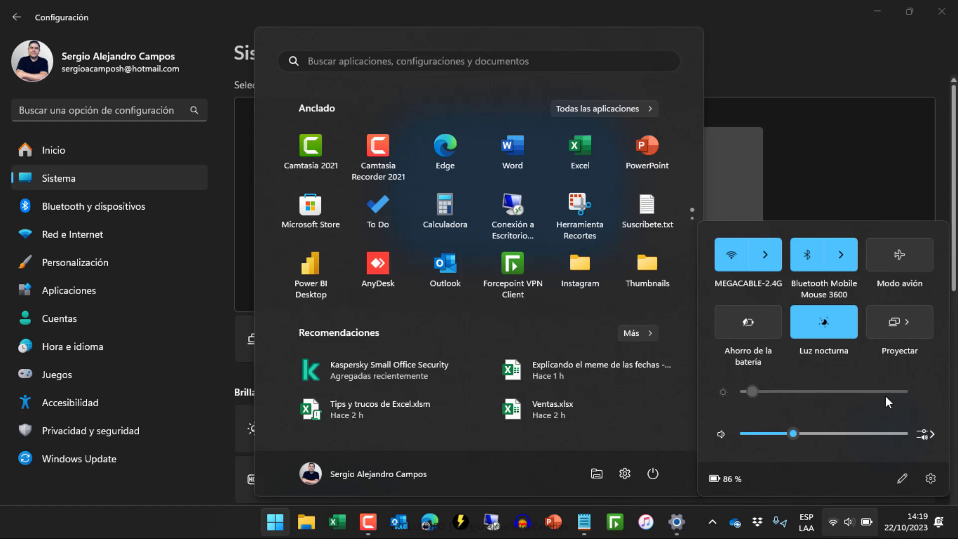
{"action": "left_click", "coordinate": [781, 40]}
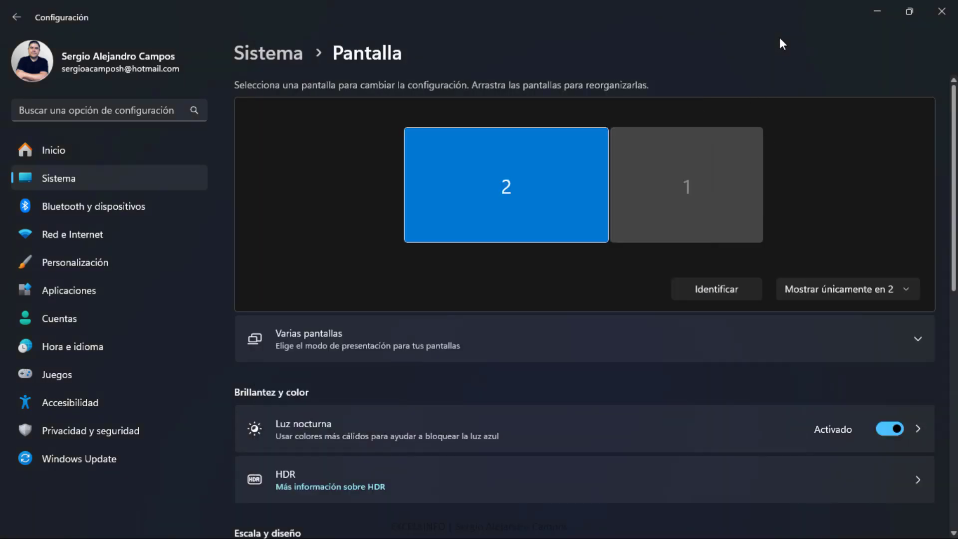
Step: Return to the energy recommendations under Energía y batería and review the remaining suggestions
{"action": "left_click", "coordinate": [142, 178]}
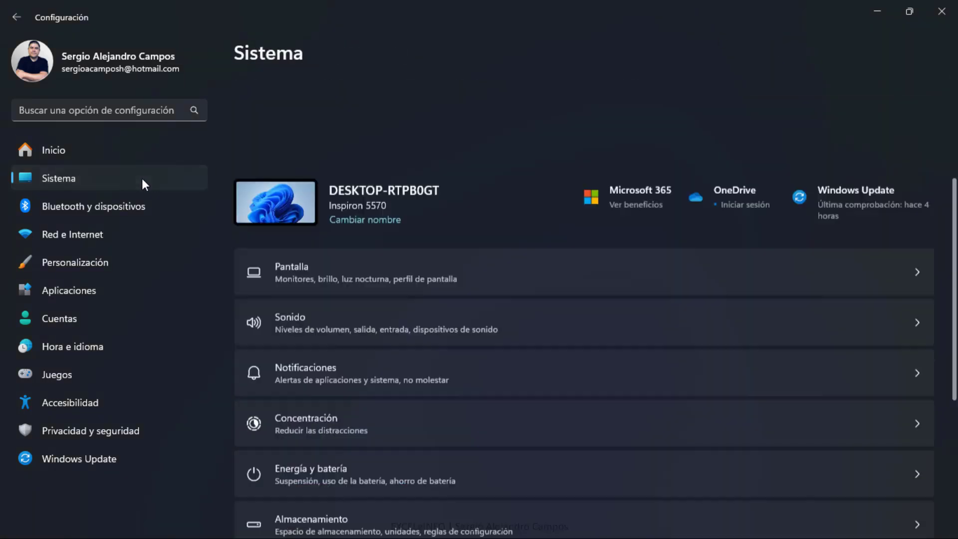
{"action": "left_click", "coordinate": [380, 388]}
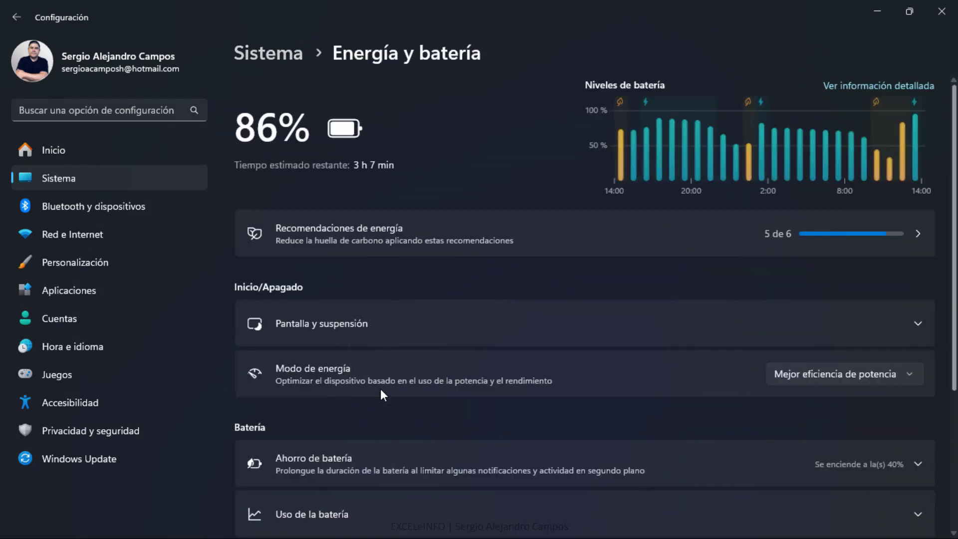
{"action": "left_click", "coordinate": [440, 232]}
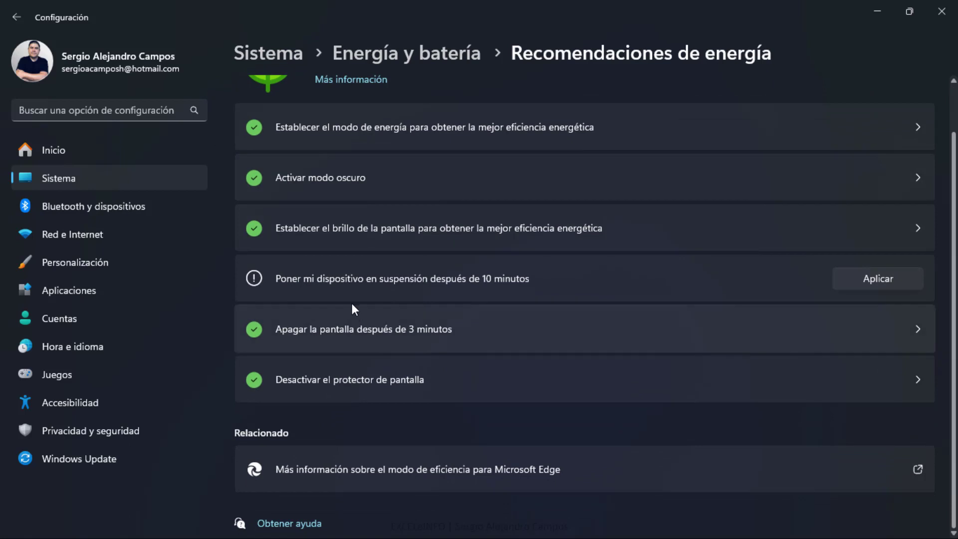
{"action": "scroll", "coordinate": [352, 293], "scroll_direction": "up", "scroll_amount": 2}
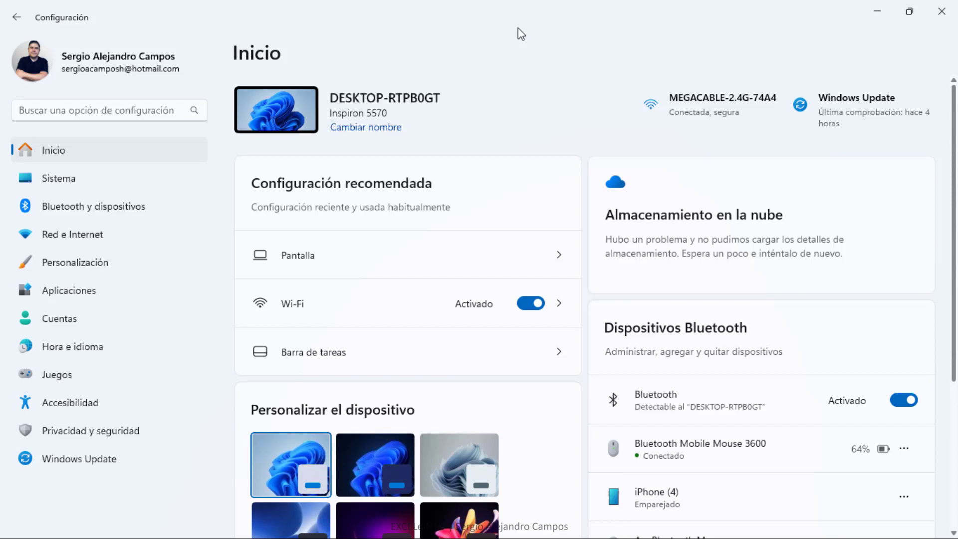
Step: Turn on Luz nocturna in the system's display settings
{"action": "left_click", "coordinate": [154, 172]}
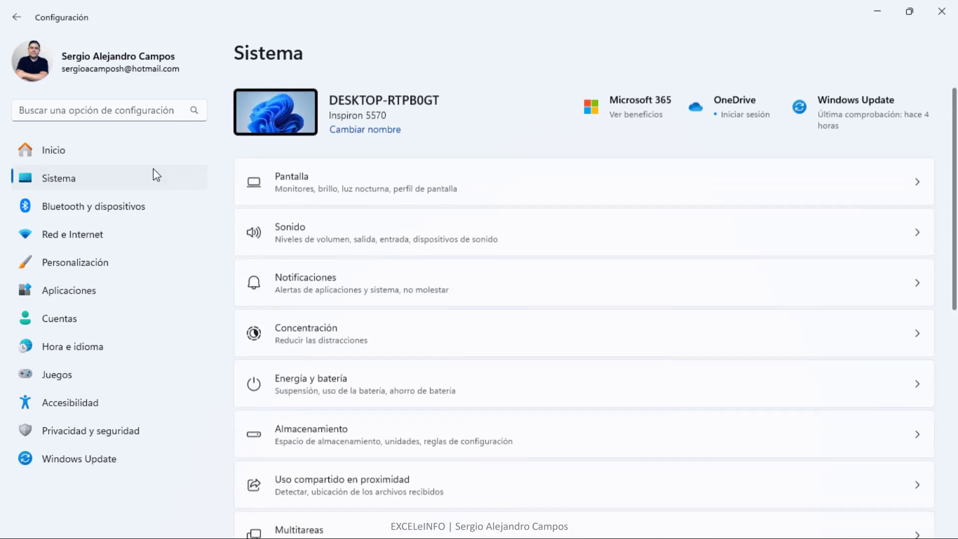
{"action": "left_click", "coordinate": [399, 192]}
{"action": "scroll", "coordinate": [321, 356], "scroll_direction": "down", "scroll_amount": 2}
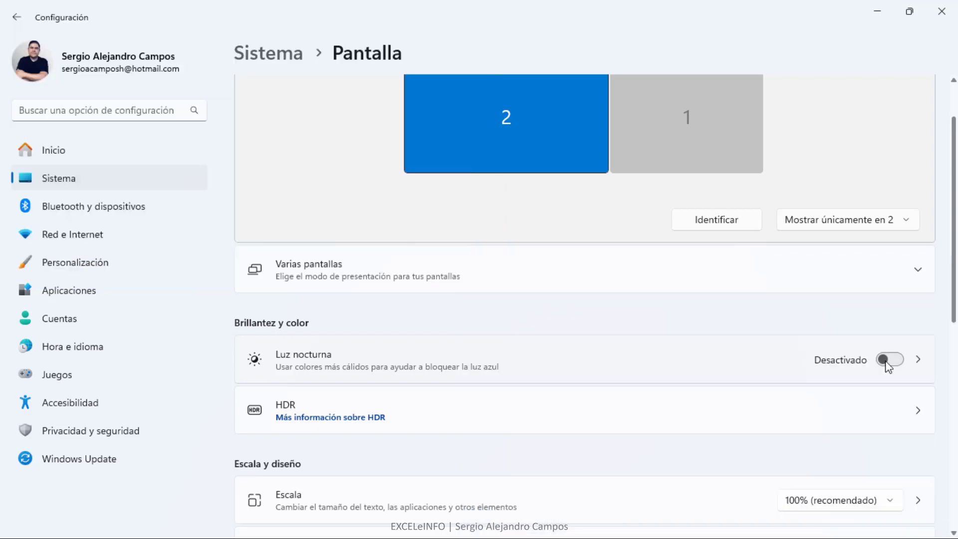
{"action": "left_click", "coordinate": [897, 368]}
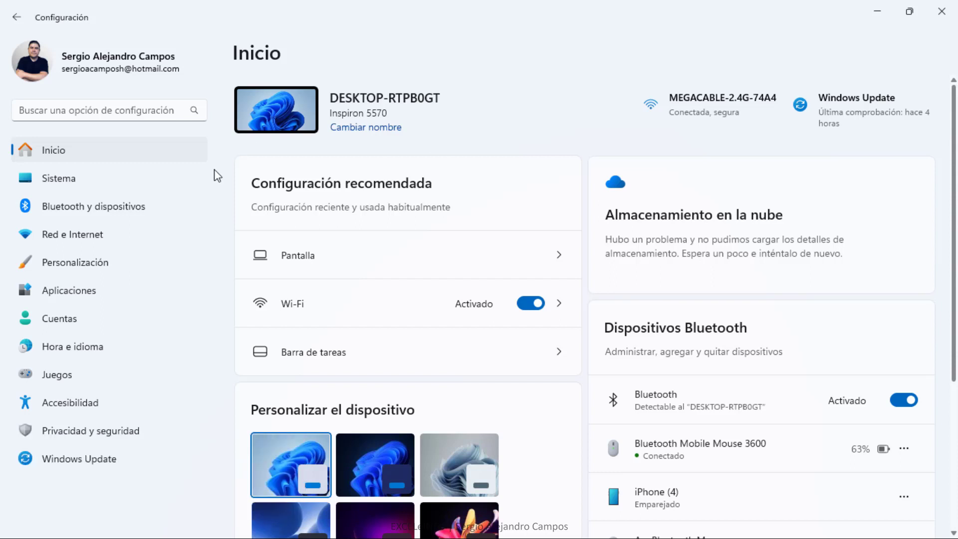
Step: Try the dark theme with the blue flower image in Personalización, and apply the light theme with the grey flower
{"action": "left_click", "coordinate": [153, 262]}
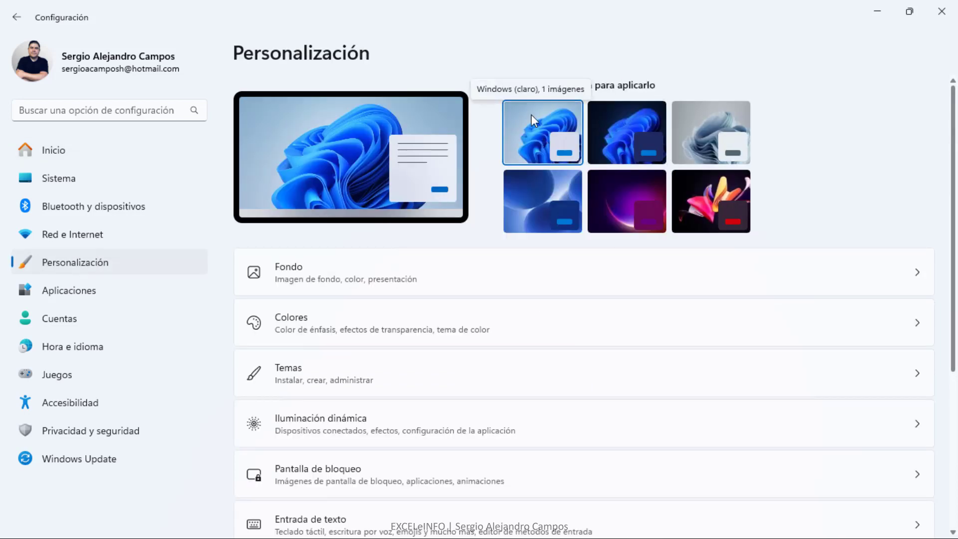
{"action": "left_click", "coordinate": [619, 133]}
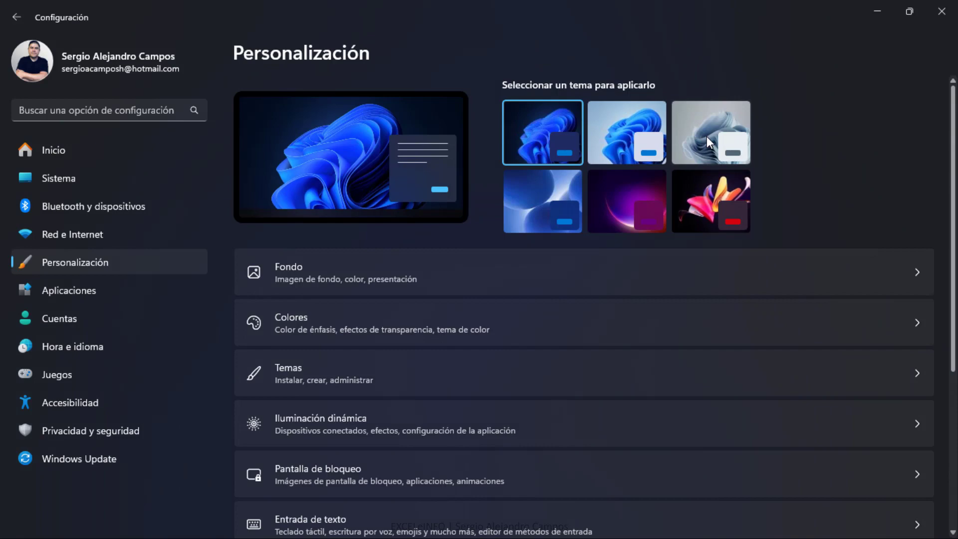
{"action": "left_click", "coordinate": [707, 137]}
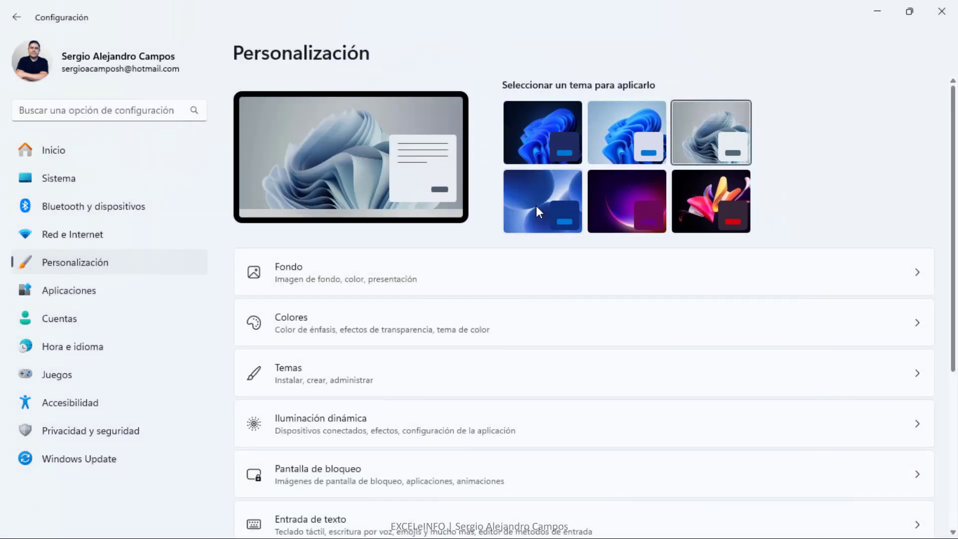
Step: Try the Dell theme with the blue shapes and the purple glow theme, previewing the purple wallpaper on the desktop
{"action": "left_click", "coordinate": [536, 205]}
{"action": "left_click", "coordinate": [718, 131]}
{"action": "left_click", "coordinate": [549, 203]}
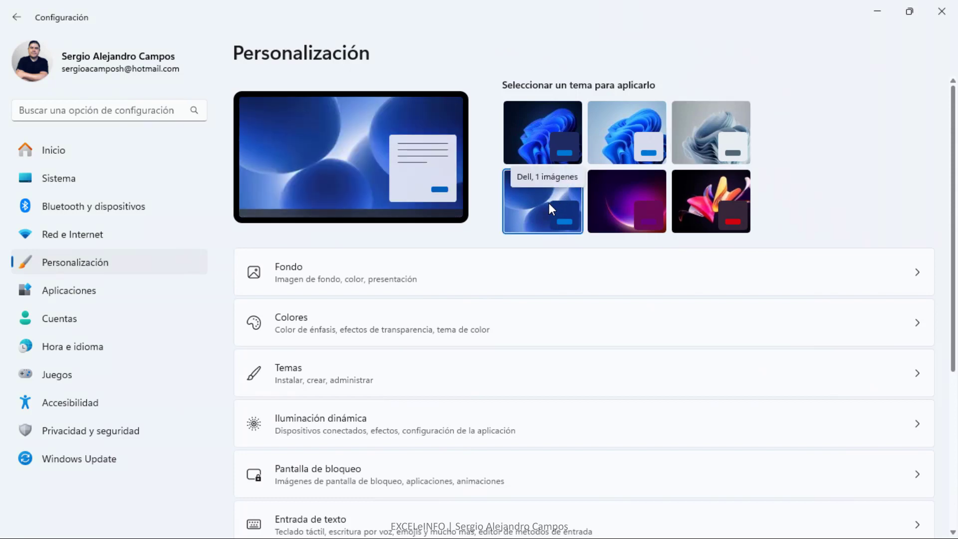
{"action": "left_click", "coordinate": [612, 207]}
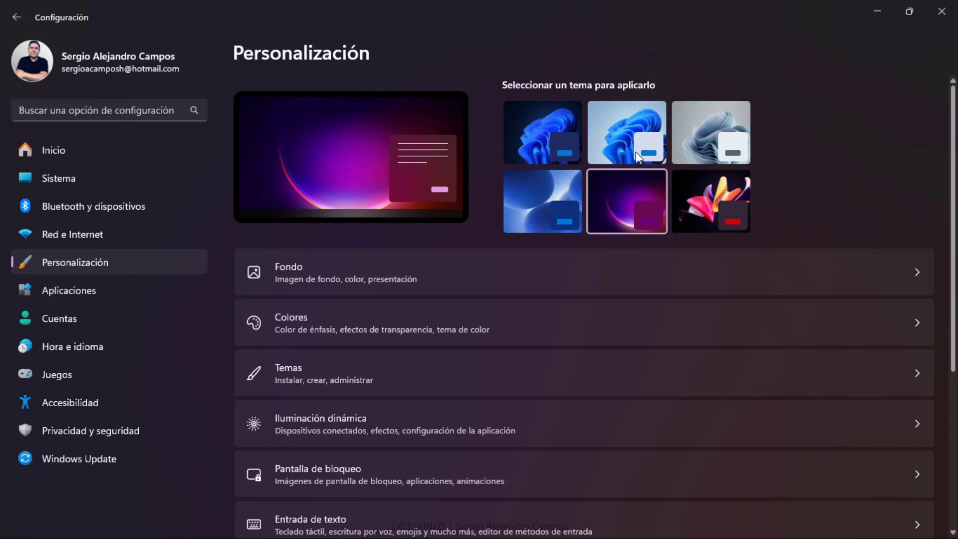
{"action": "key", "text": "super+d"}
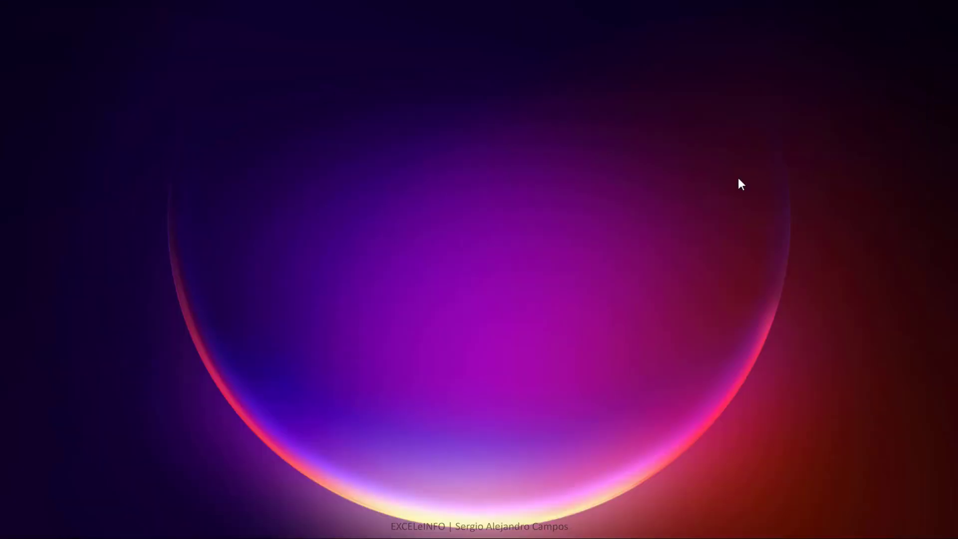
{"action": "key", "text": "super+d"}
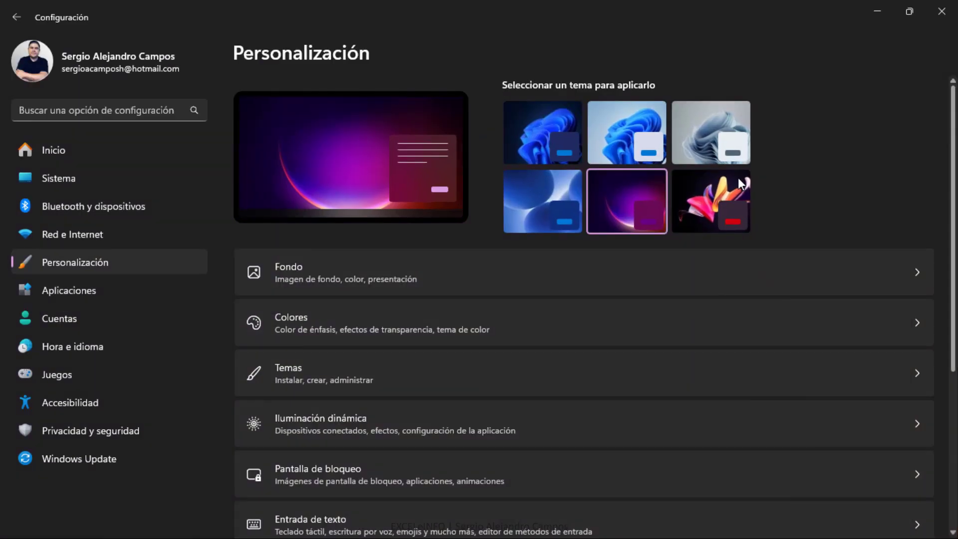
Step: Apply the dark theme with the blue flower image and check its wallpaper on the desktop
{"action": "left_click", "coordinate": [555, 137]}
{"action": "key", "text": "super+d"}
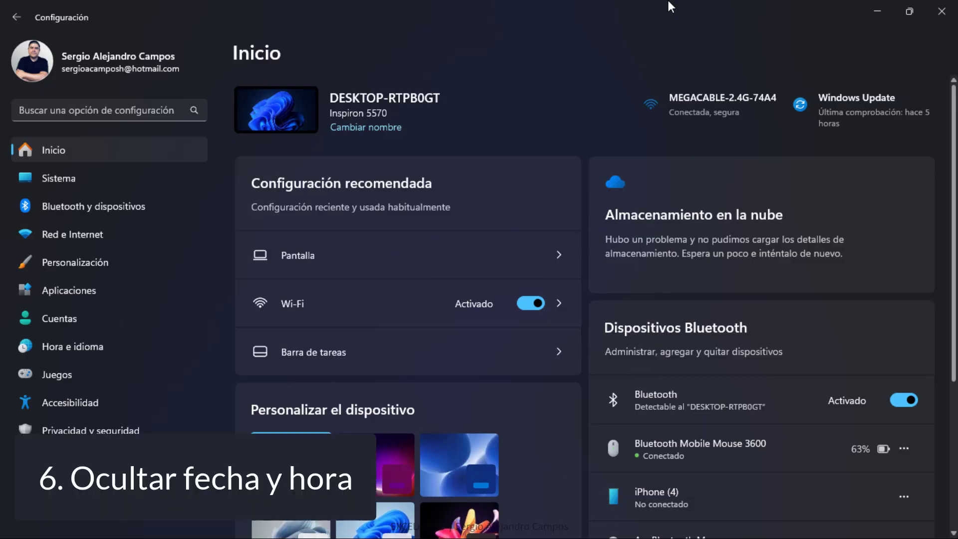
Step: Turn off Mostrar hora y fecha en la bandeja del sistema under Fecha y hora, checking the taskbar clock before and after
{"action": "key", "text": "super"}
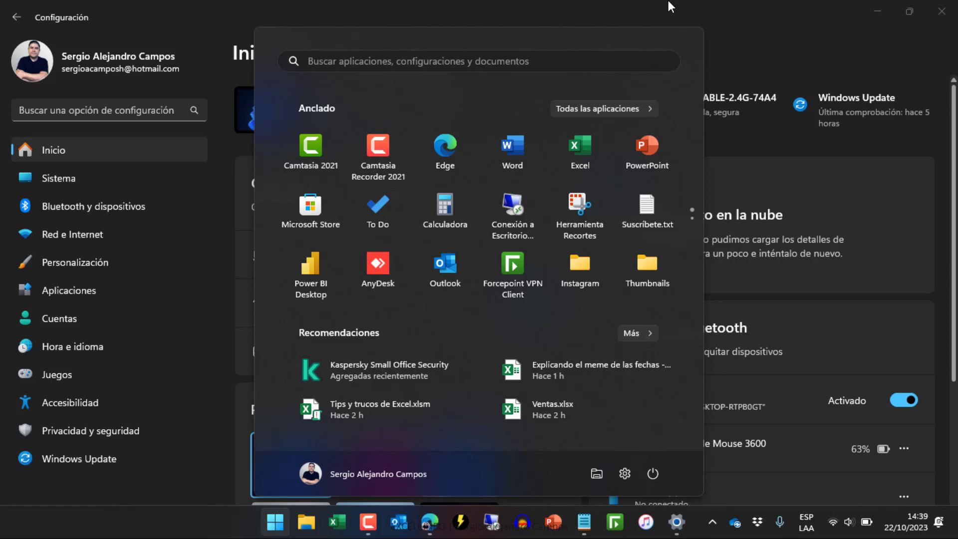
{"action": "left_click", "coordinate": [668, 4]}
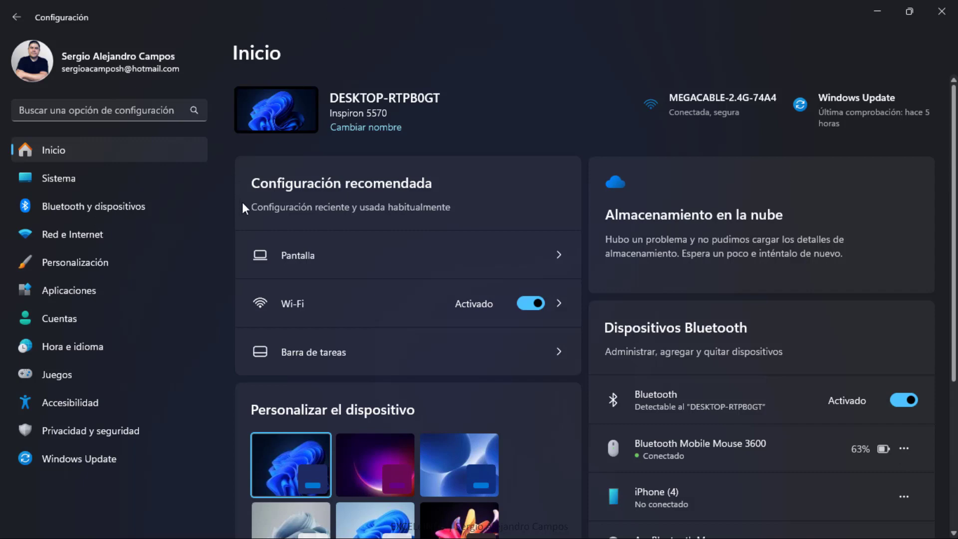
{"action": "left_click", "coordinate": [118, 352]}
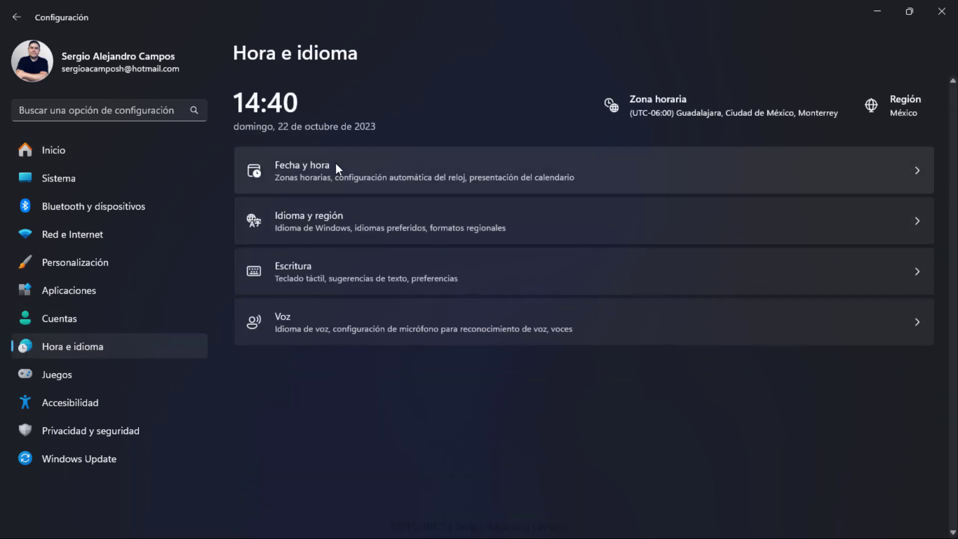
{"action": "left_click", "coordinate": [336, 168]}
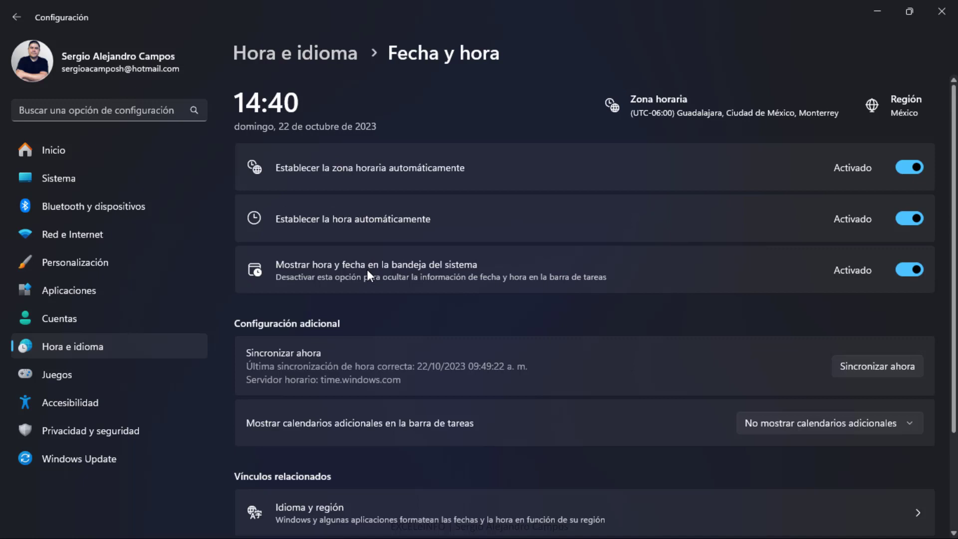
{"action": "left_click", "coordinate": [904, 271]}
{"action": "key", "text": "super"}
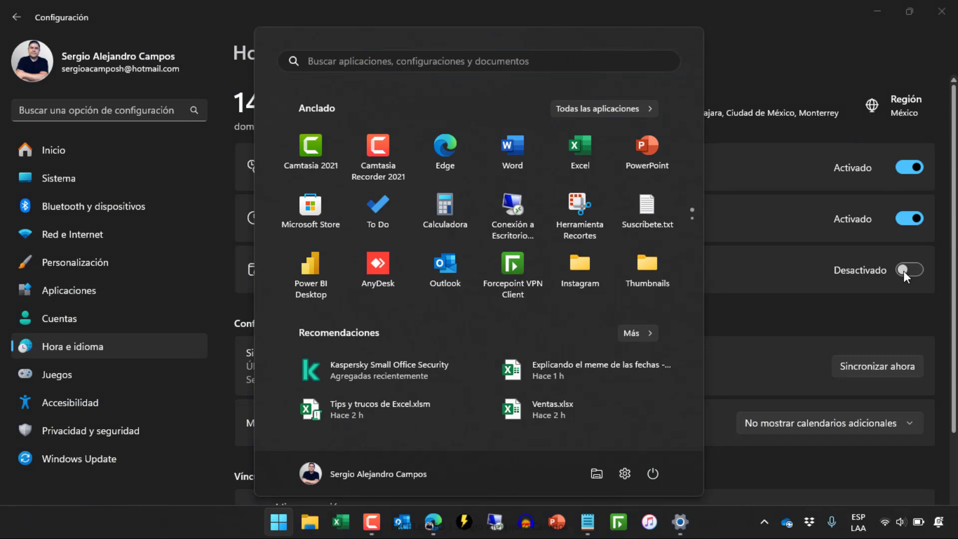
Step: Open Aplicaciones instaladas in the Aplicaciones settings and browse the whole list of installed applications
{"action": "left_click", "coordinate": [106, 158]}
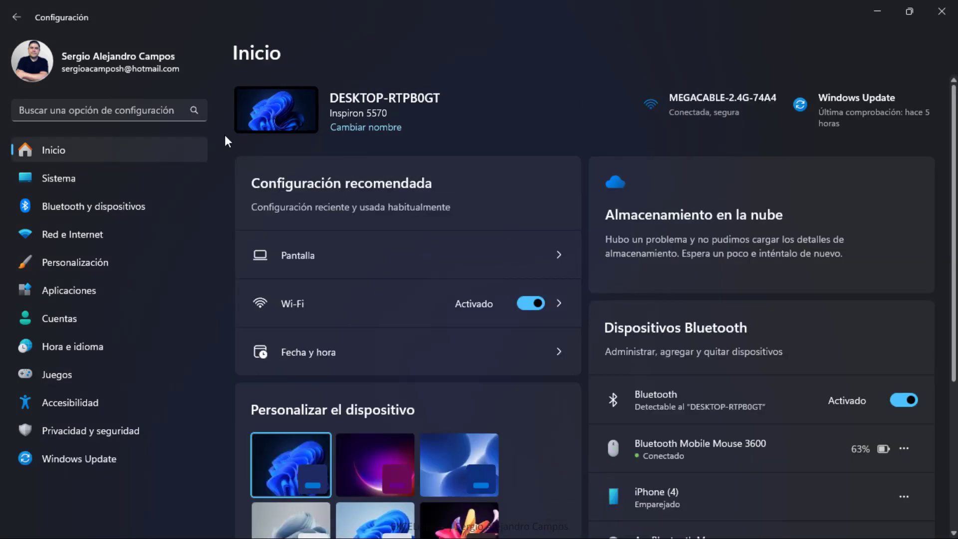
{"action": "left_click", "coordinate": [141, 293]}
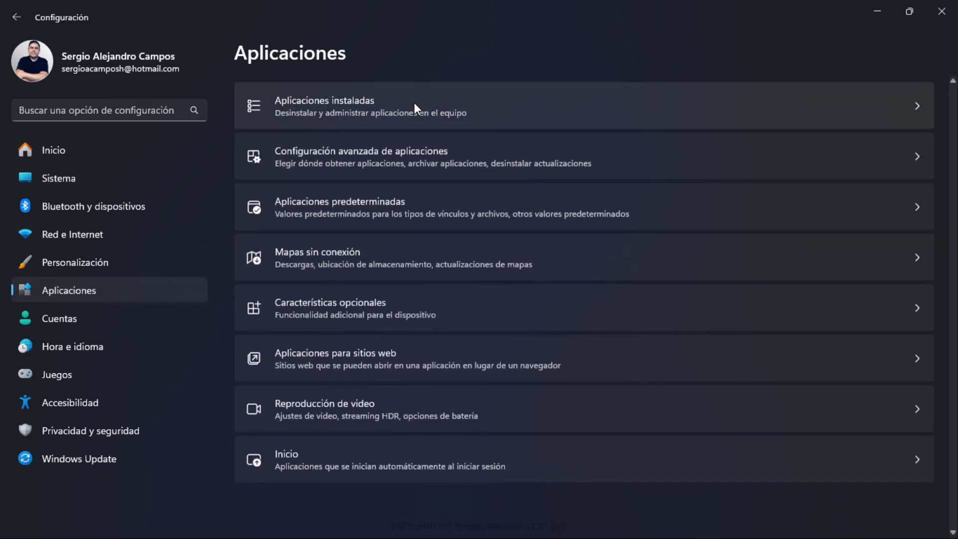
{"action": "left_click", "coordinate": [414, 102]}
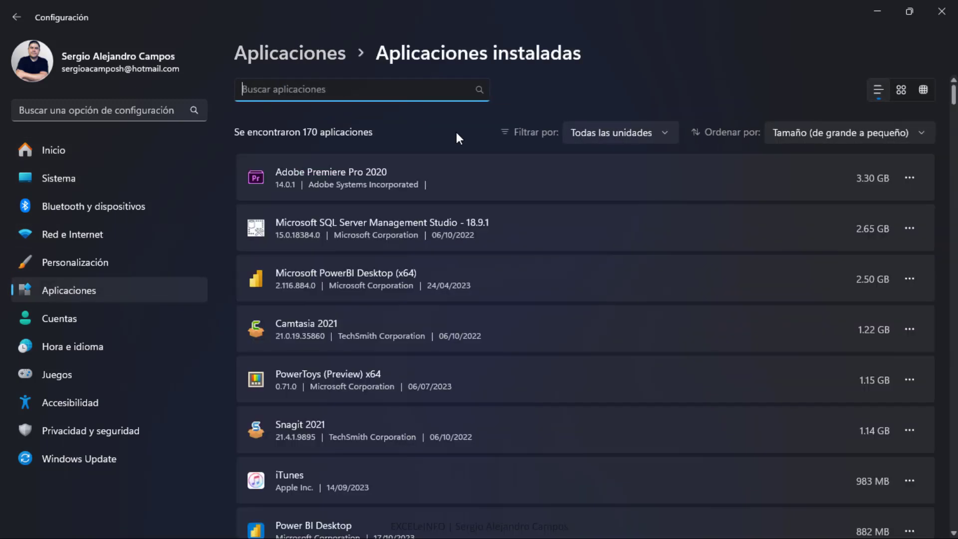
{"action": "scroll", "coordinate": [241, 253], "scroll_direction": "down", "scroll_amount": 20}
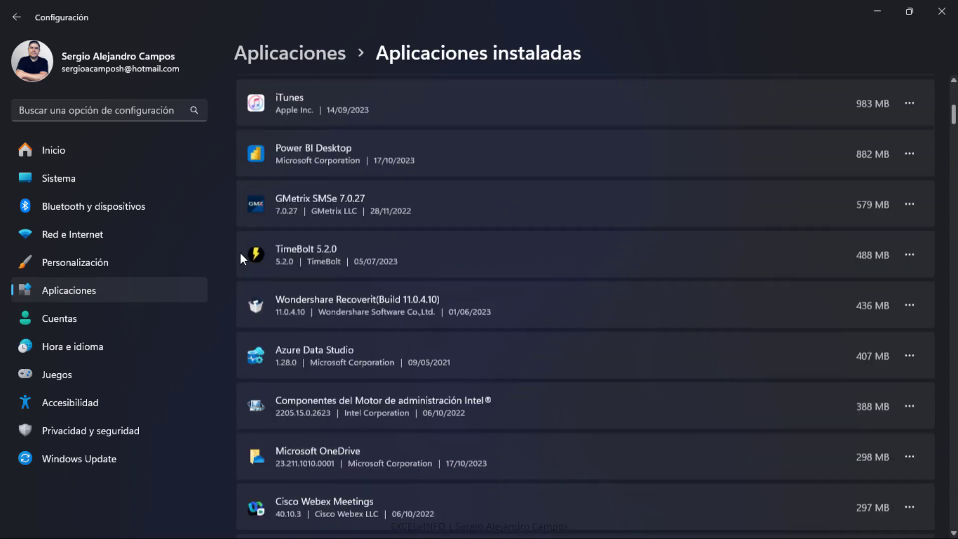
{"action": "scroll", "coordinate": [240, 252], "scroll_direction": "down", "scroll_amount": 20}
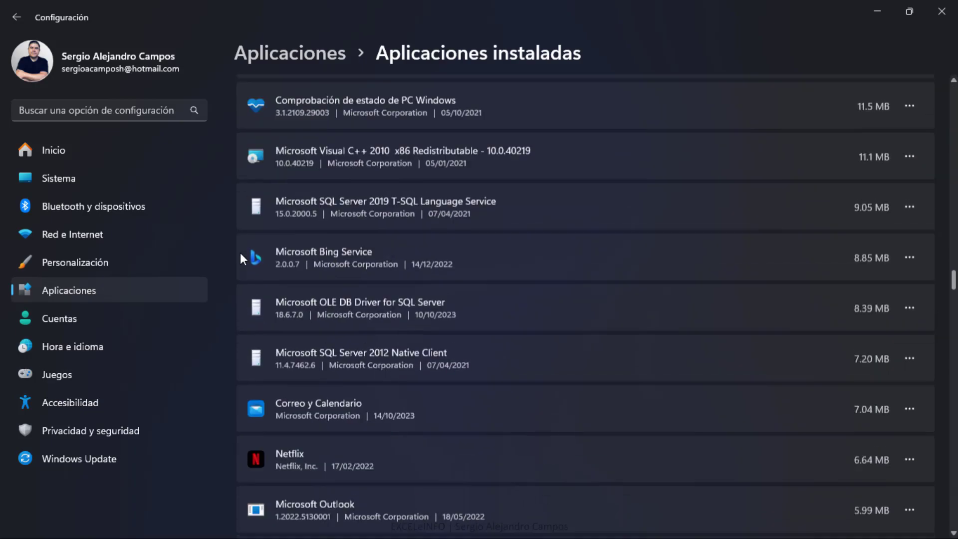
{"action": "scroll", "coordinate": [240, 252], "scroll_direction": "up", "scroll_amount": 20}
{"action": "scroll", "coordinate": [241, 252], "scroll_direction": "up", "scroll_amount": 10}
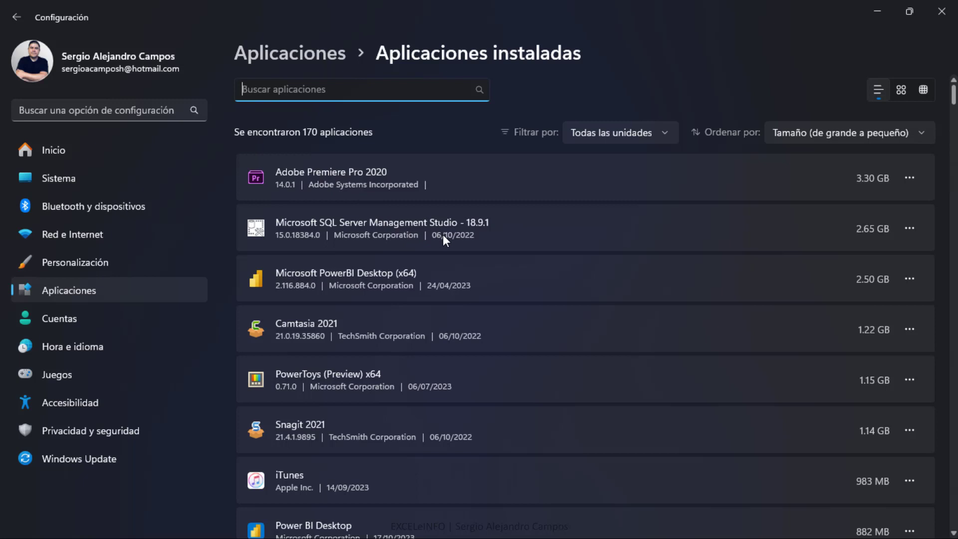
Step: Review the sort options for the installed applications and choose Tamaño (de grande a pequeño)
{"action": "left_click", "coordinate": [654, 48]}
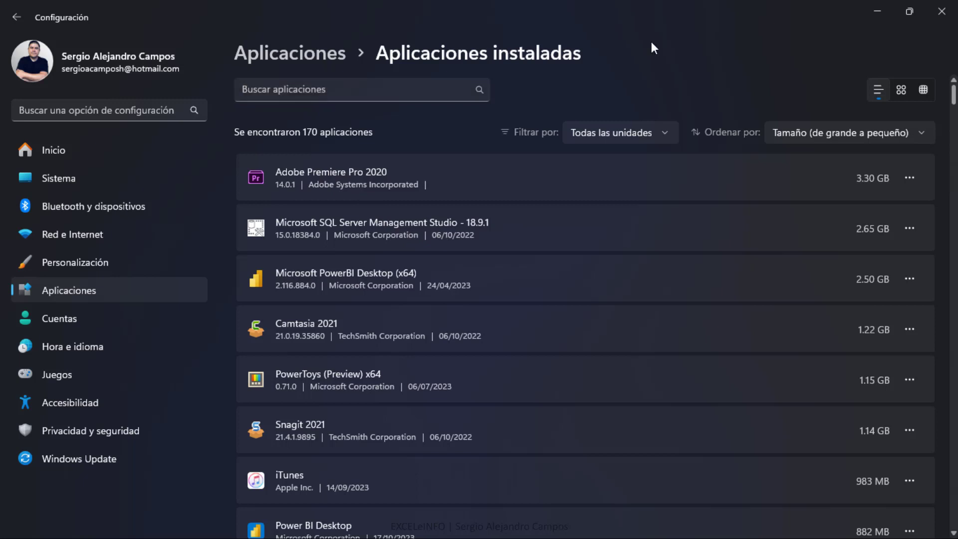
{"action": "left_click", "coordinate": [826, 137]}
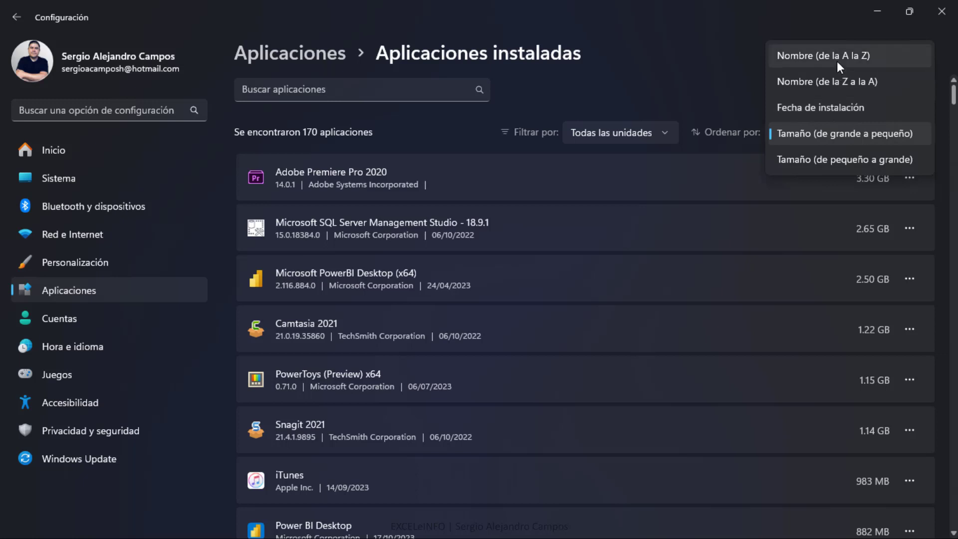
{"action": "left_click", "coordinate": [816, 133]}
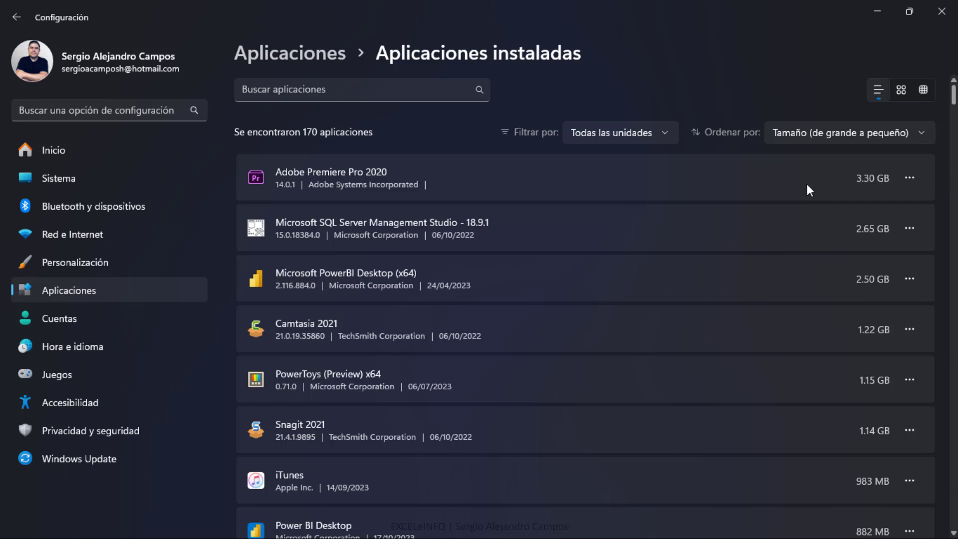
Step: View the uninstall option for Adobe Premiere Pro 2020 without using it, and look through the largest installed applications
{"action": "left_click", "coordinate": [918, 183]}
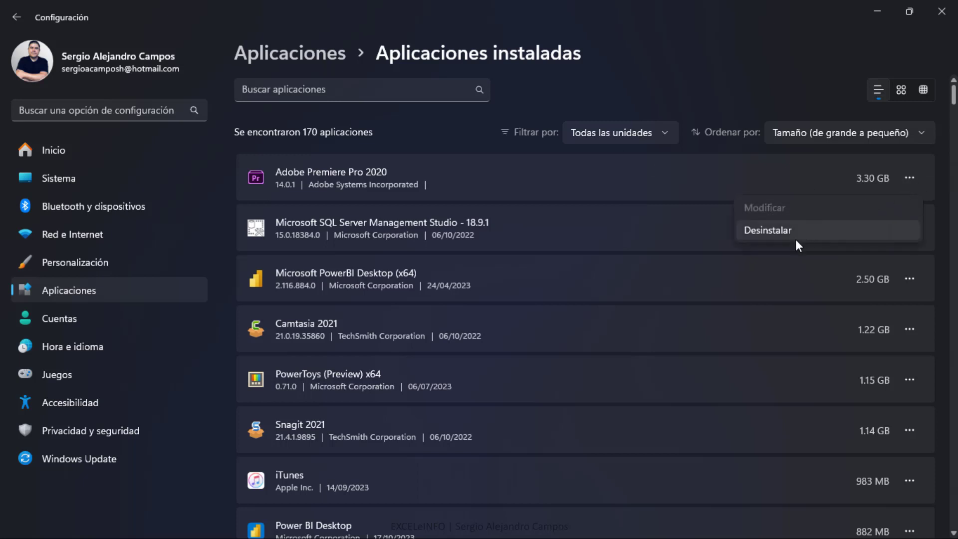
{"action": "left_click", "coordinate": [766, 26]}
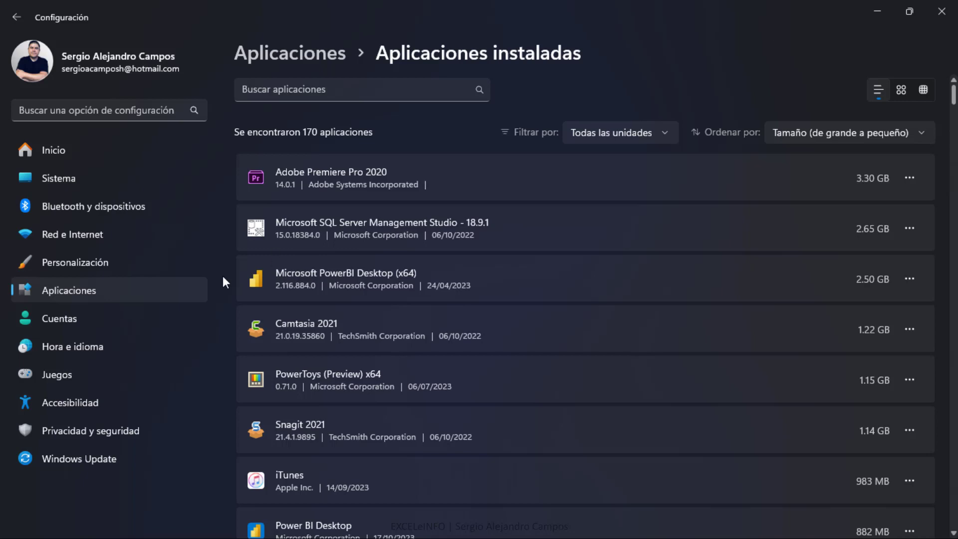
{"action": "scroll", "coordinate": [232, 277], "scroll_direction": "down", "scroll_amount": 8}
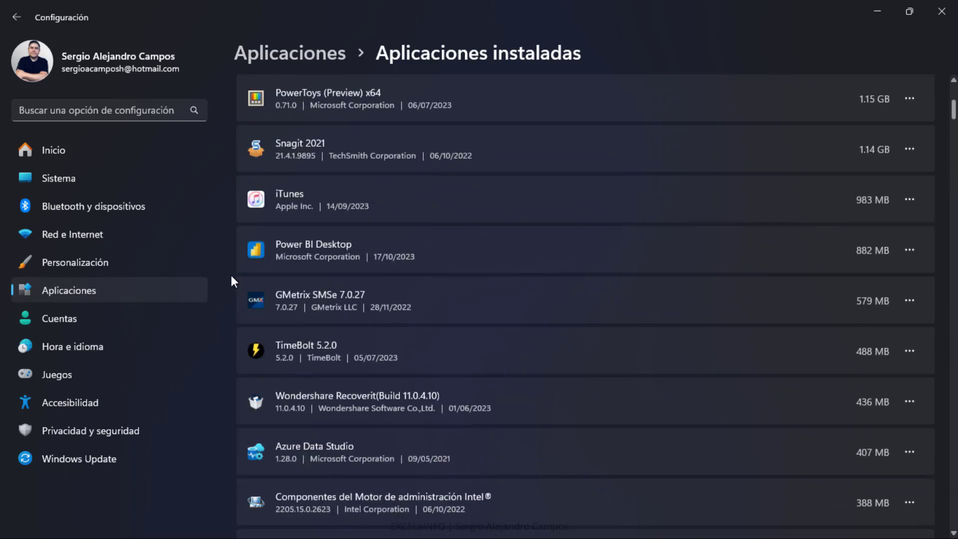
{"action": "scroll", "coordinate": [231, 276], "scroll_direction": "down", "scroll_amount": 2}
{"action": "scroll", "coordinate": [232, 276], "scroll_direction": "down", "scroll_amount": 3}
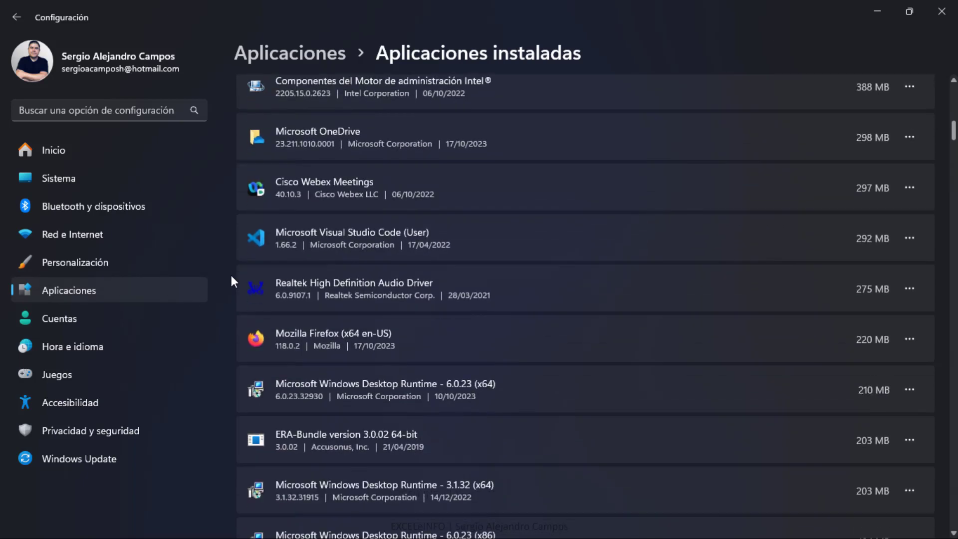
{"action": "scroll", "coordinate": [231, 276], "scroll_direction": "down", "scroll_amount": 6}
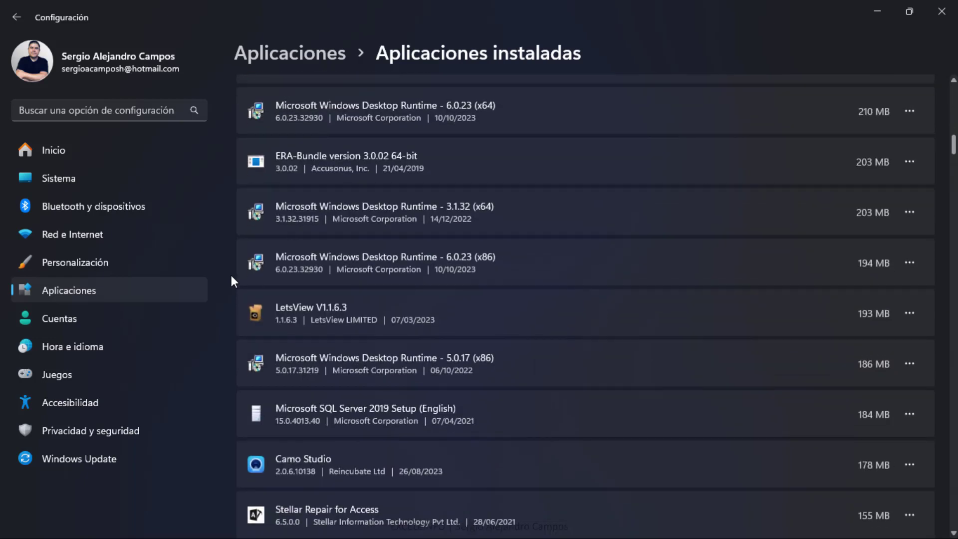
{"action": "scroll", "coordinate": [232, 276], "scroll_direction": "down", "scroll_amount": 1}
{"action": "scroll", "coordinate": [232, 275], "scroll_direction": "down", "scroll_amount": 5}
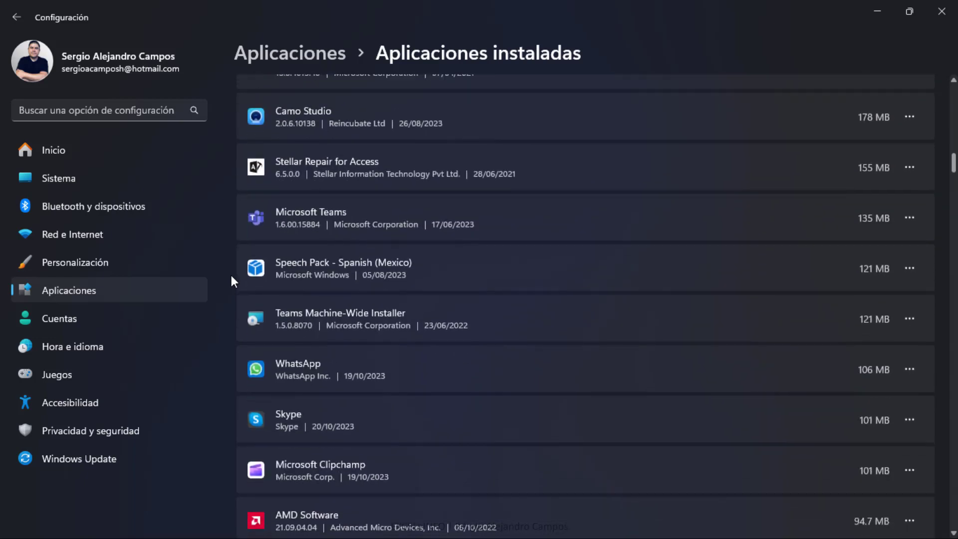
{"action": "scroll", "coordinate": [232, 275], "scroll_direction": "up", "scroll_amount": 20}
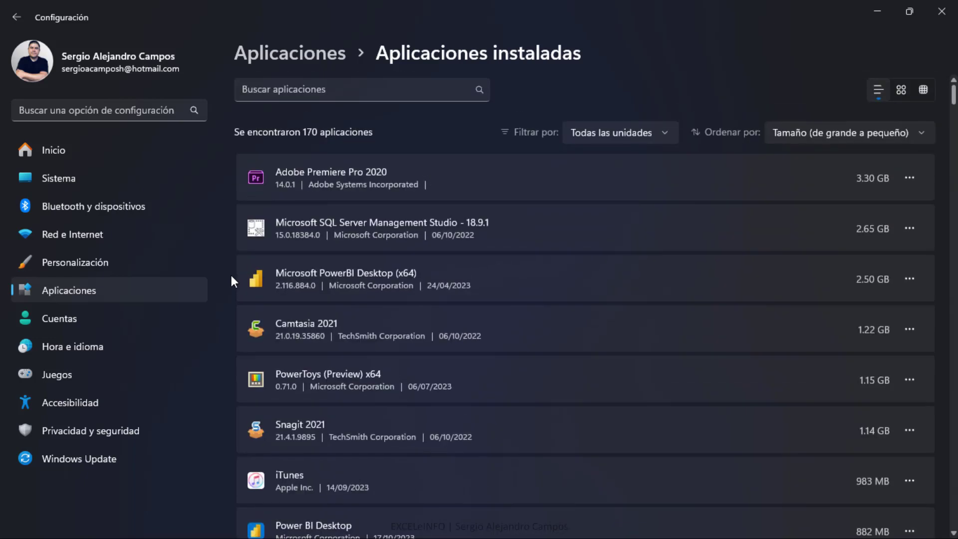